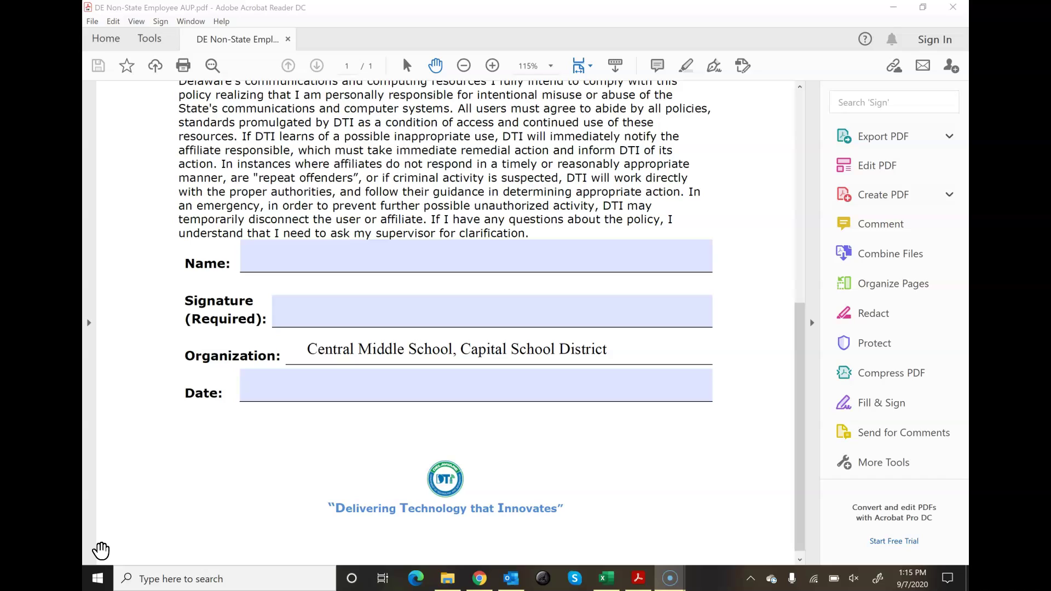
Step: Switch the acceptable-use form into Fill & Sign mode to fill and sign it yourself
drag(598, 485, 635, 468)
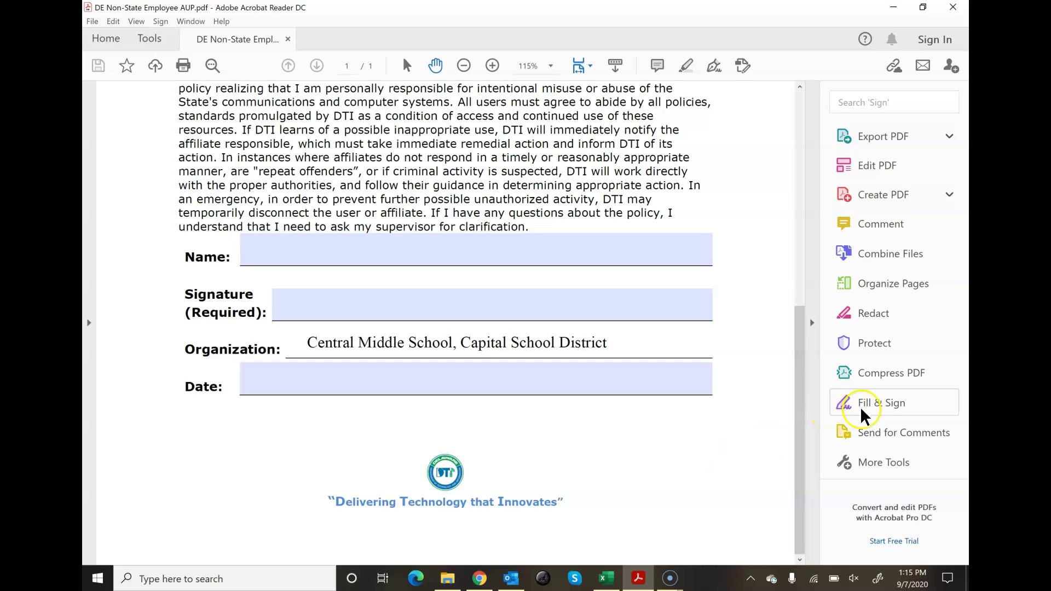
click(876, 406)
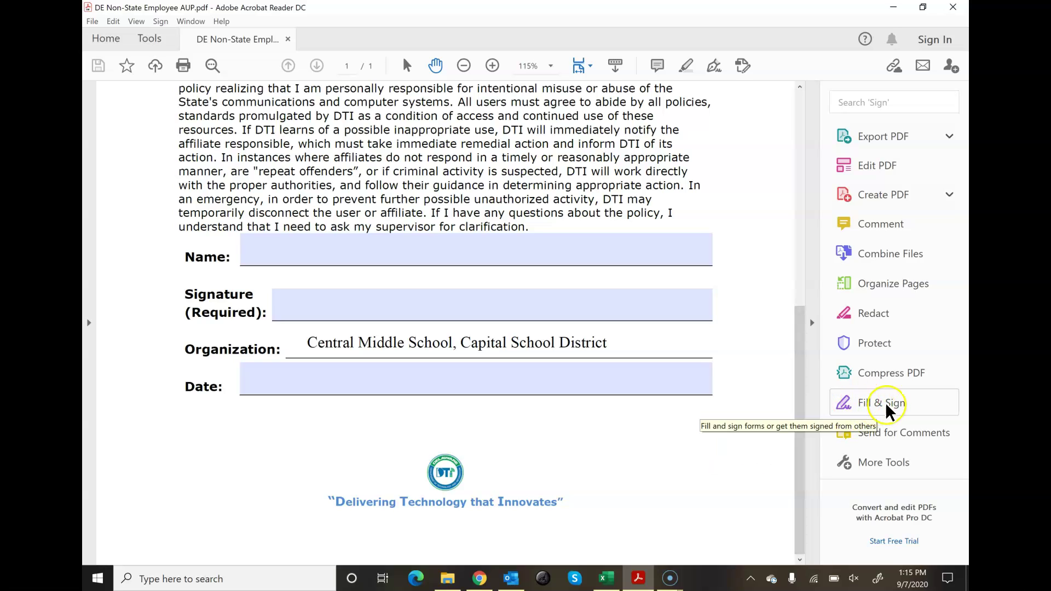
click(874, 131)
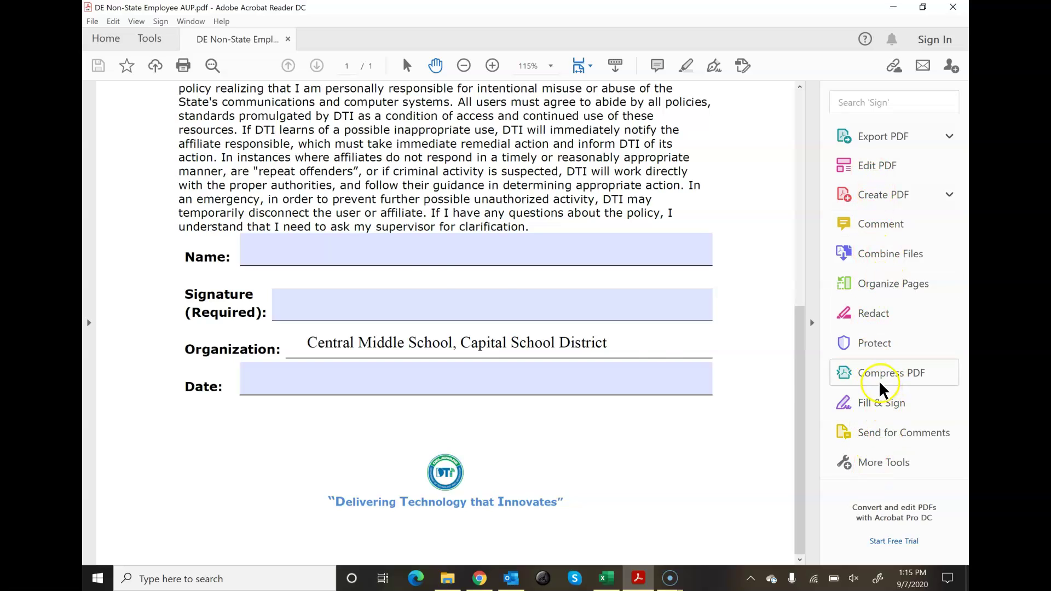
click(148, 43)
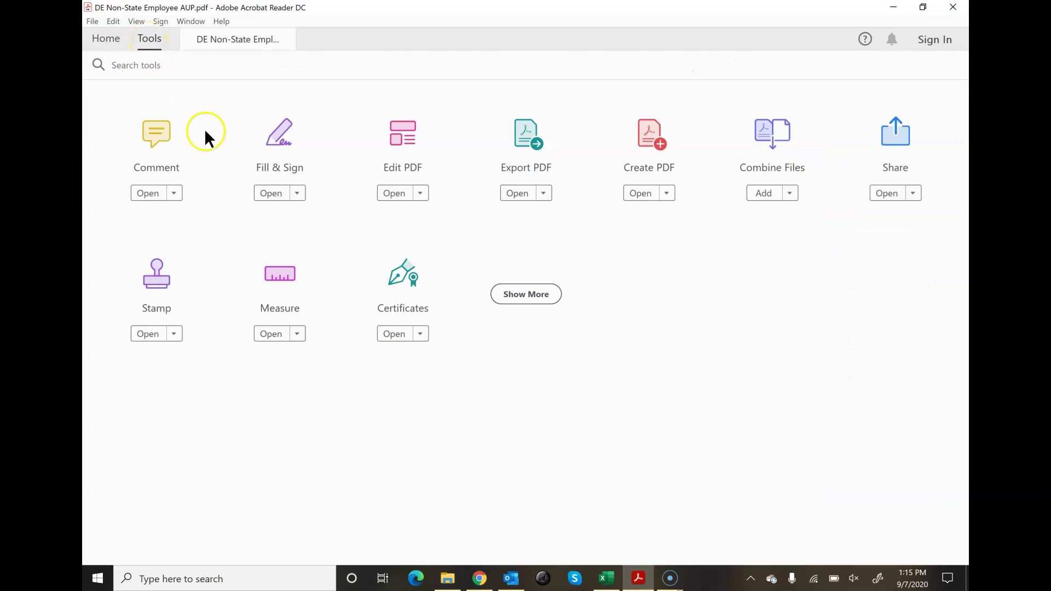
click(283, 164)
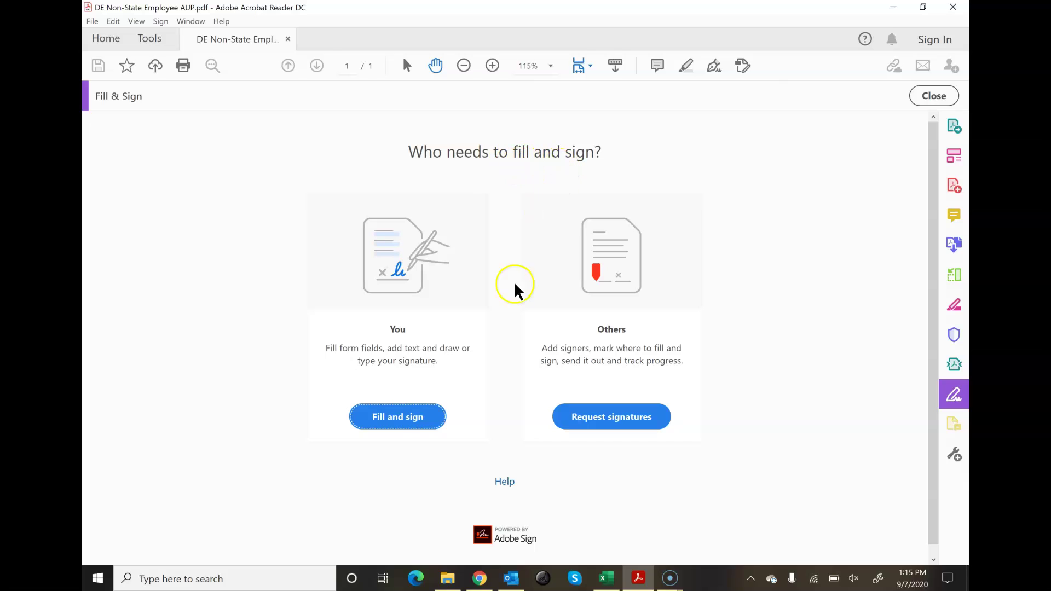
click(395, 422)
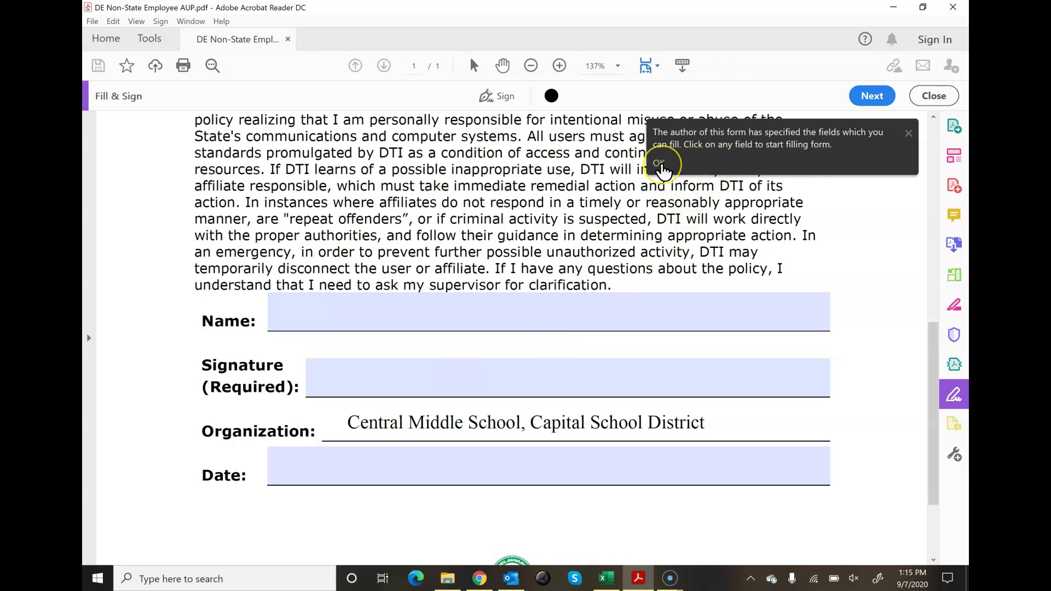
Step: Enter the signer's full name in the Name field
click(659, 164)
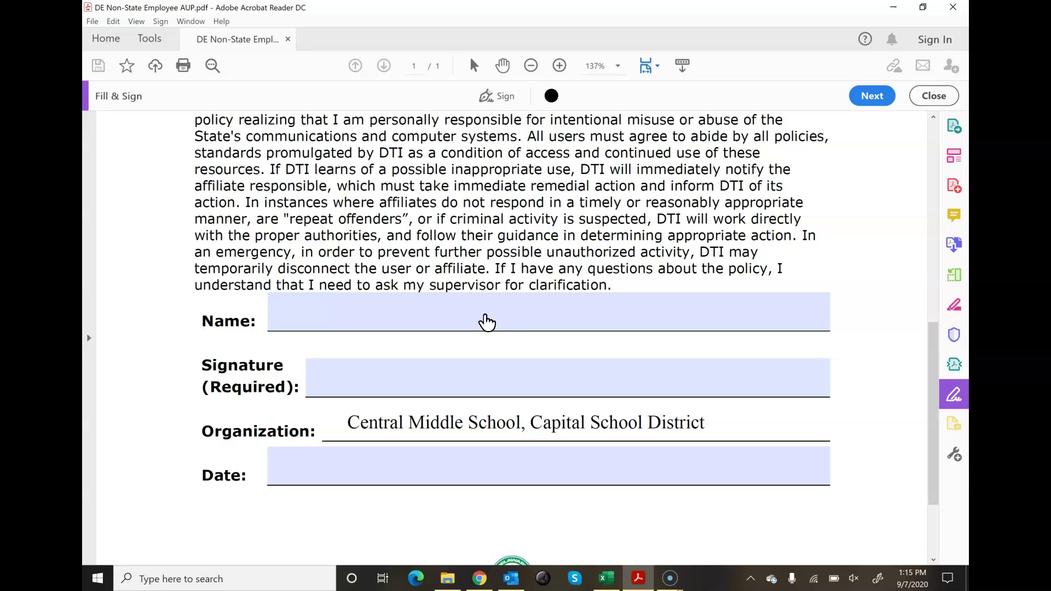
click(487, 321)
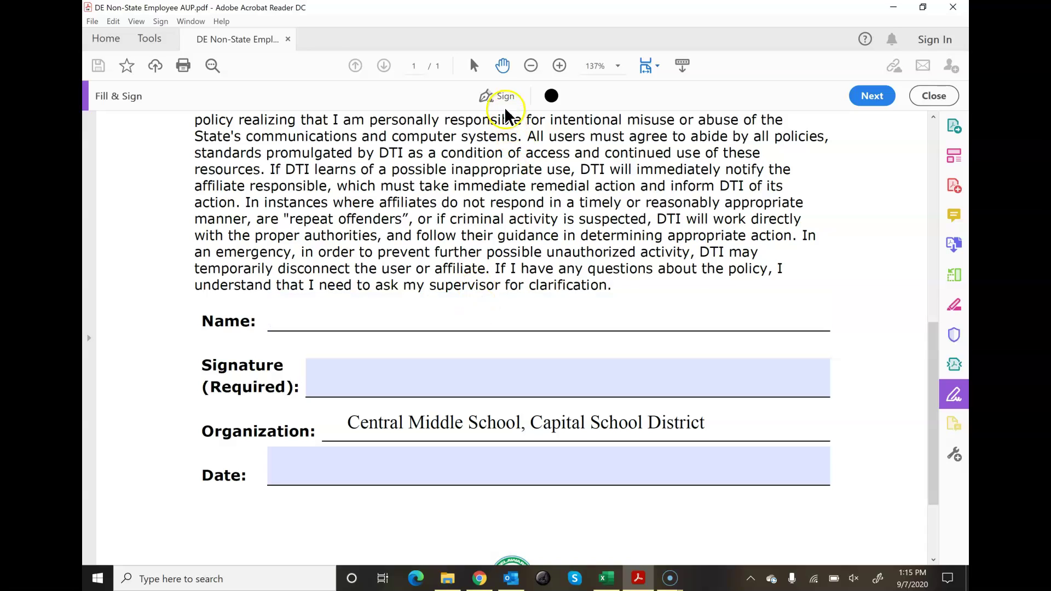
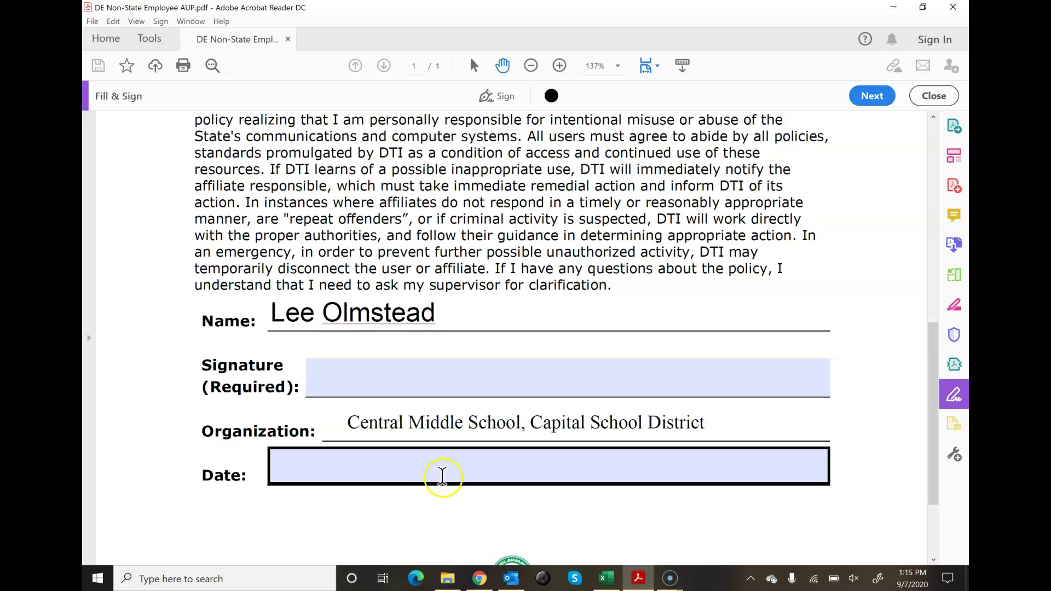
Step: Set the Date field to 9/7/2020 using the calendar picker
click(477, 478)
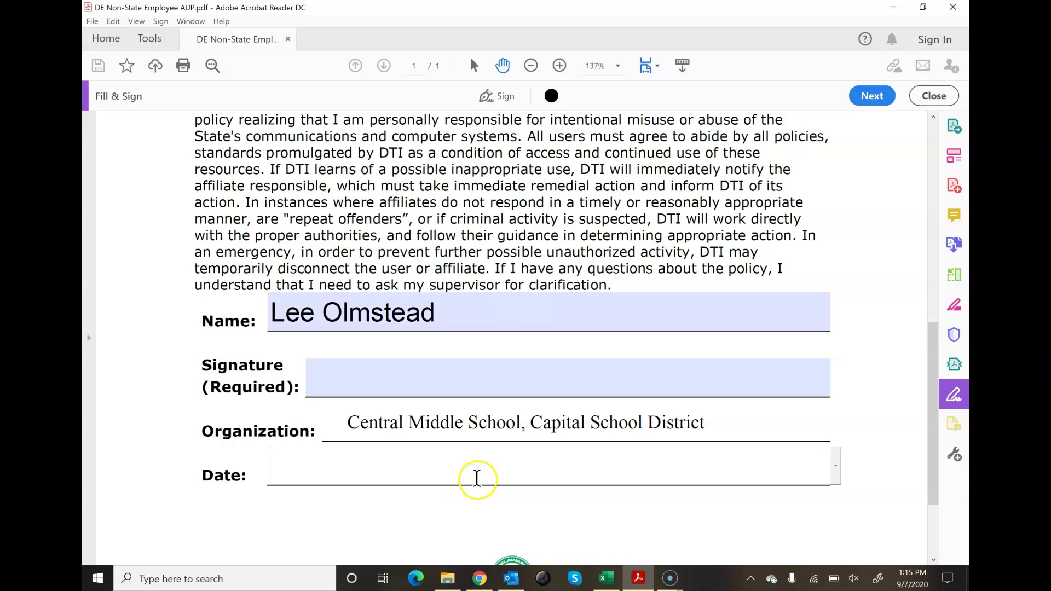
click(836, 468)
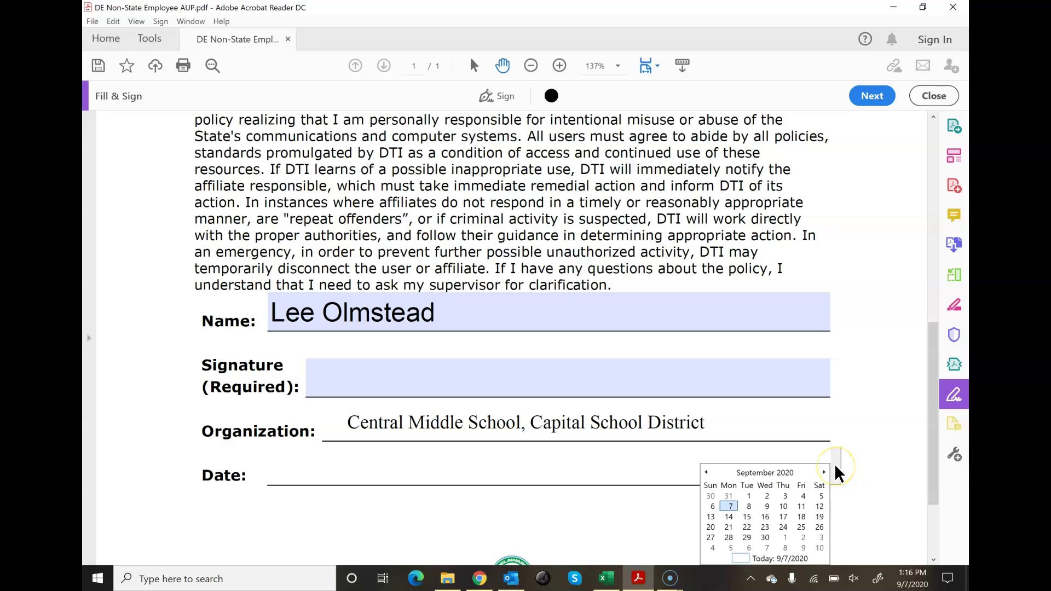
click(730, 506)
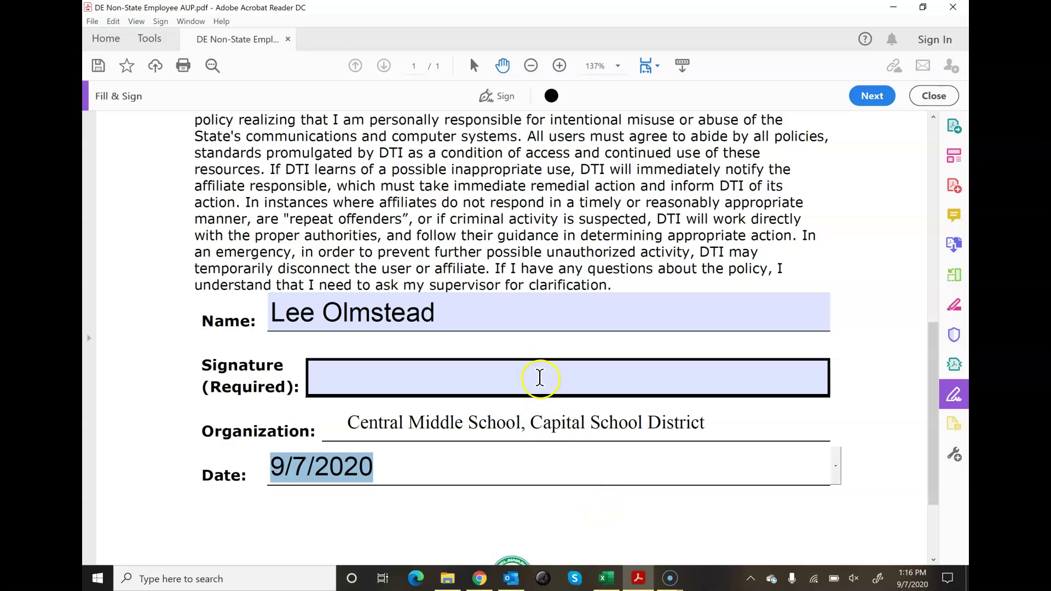
Step: Delete the previously saved signature and begin adding a new one
click(539, 377)
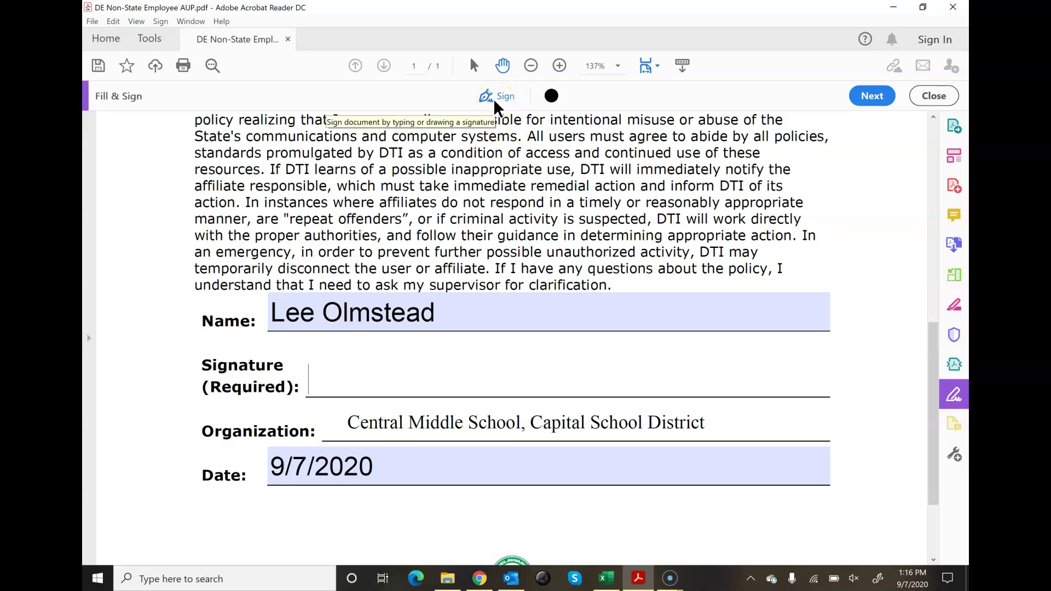
click(496, 103)
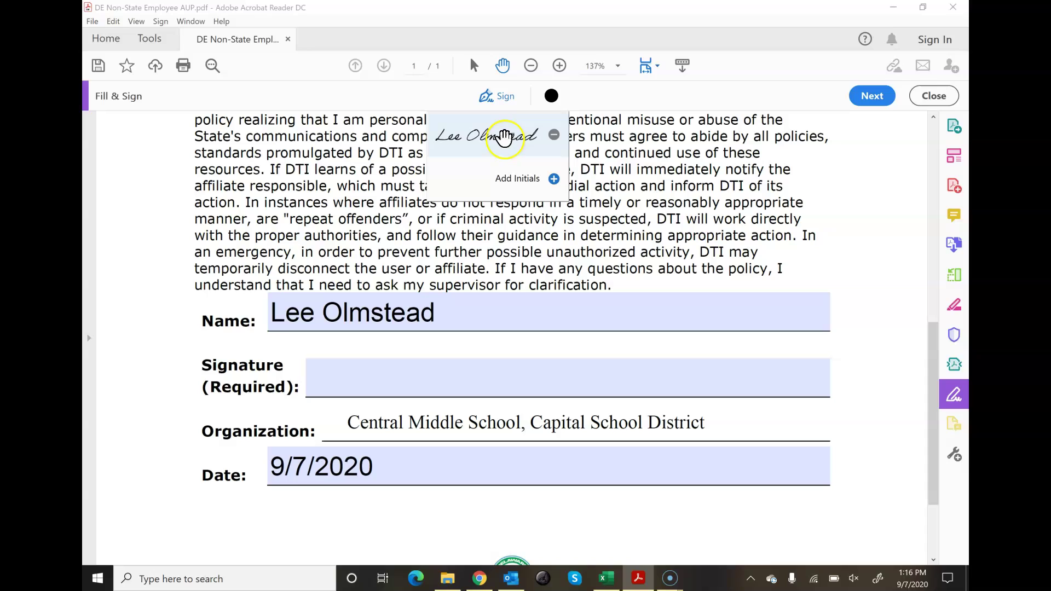
click(504, 136)
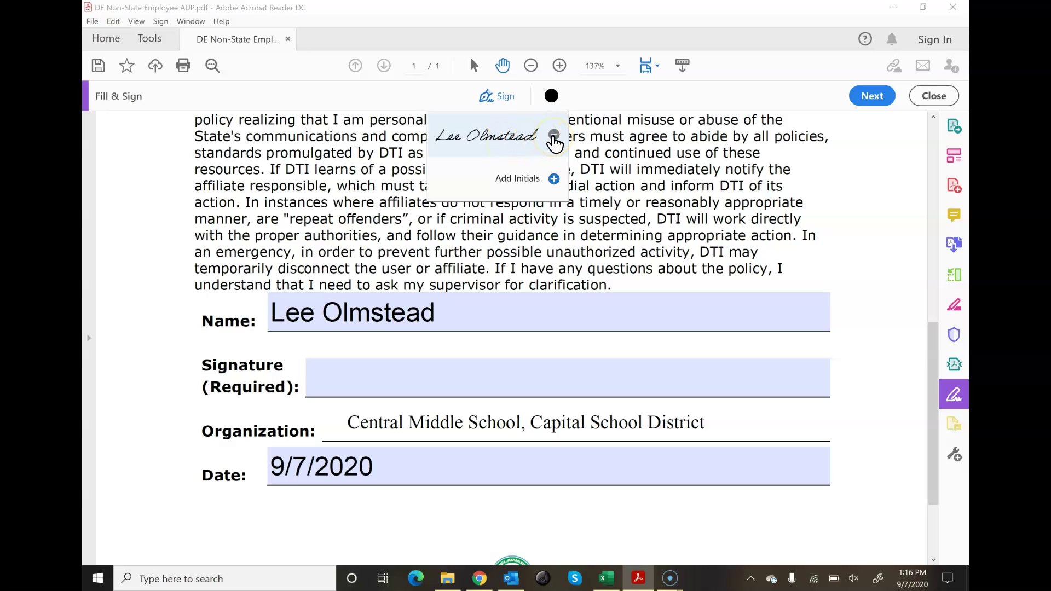
click(554, 136)
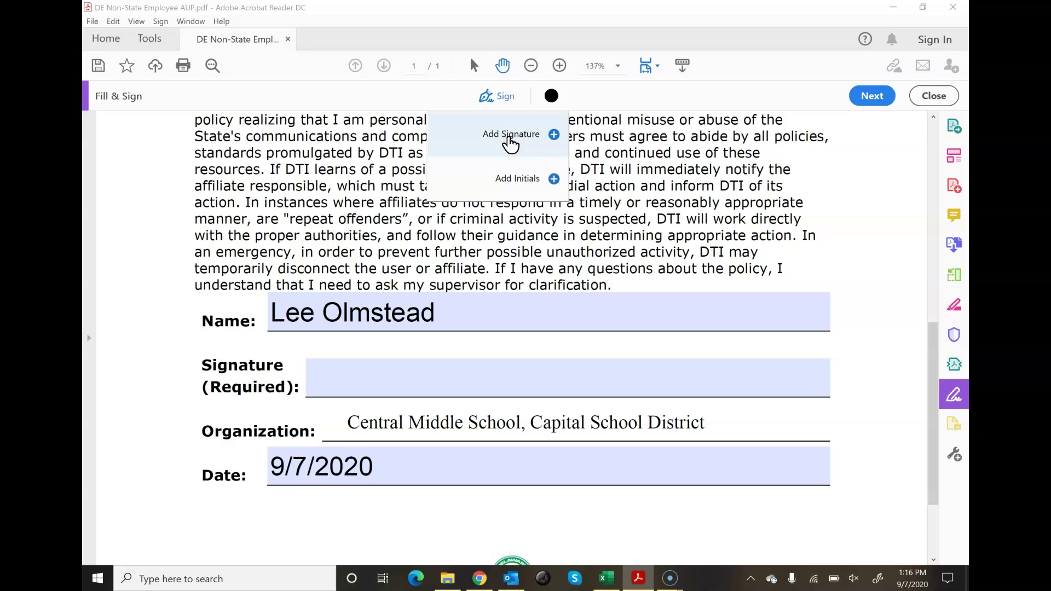
click(509, 137)
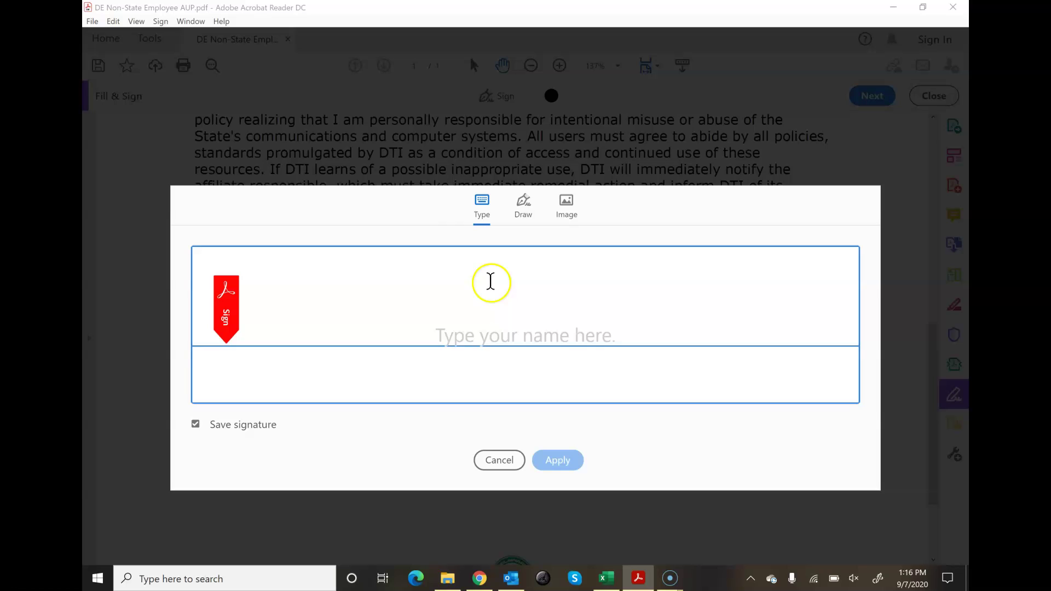
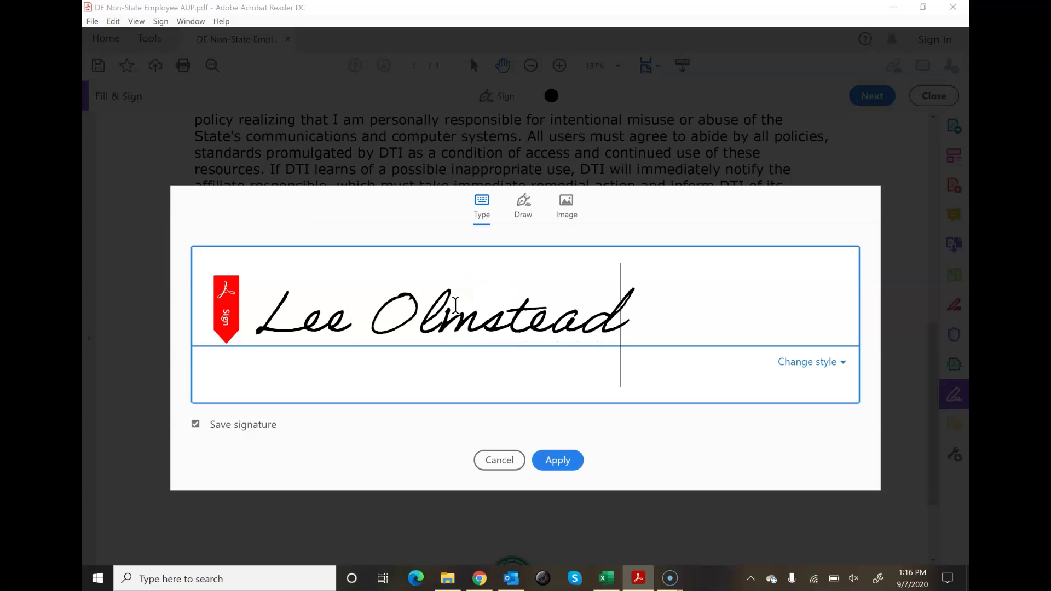
Step: Type the signer's name as the signature and choose the flowing cursive handwriting style
click(791, 371)
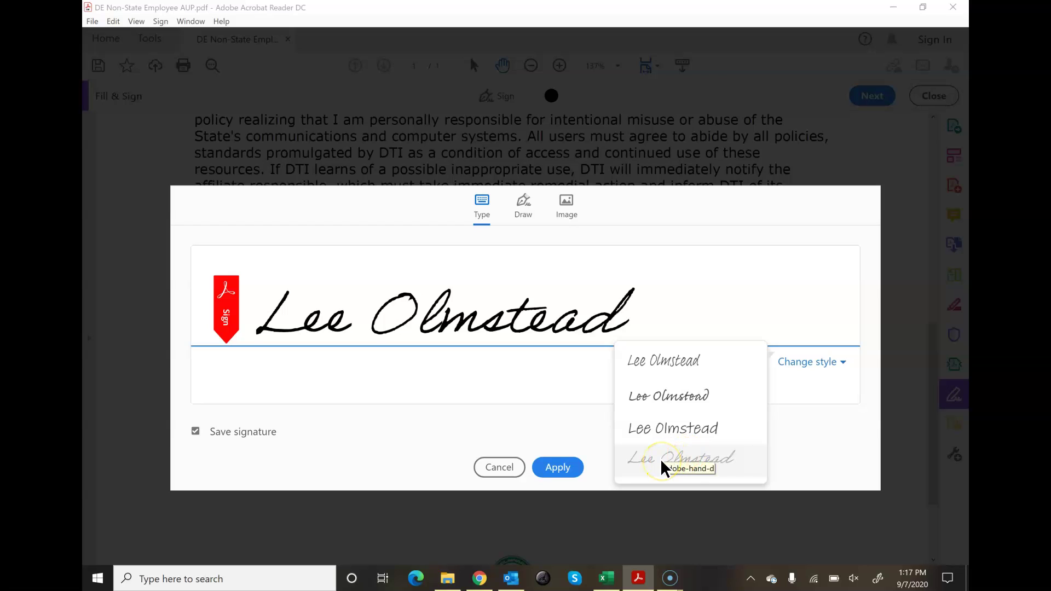
click(675, 364)
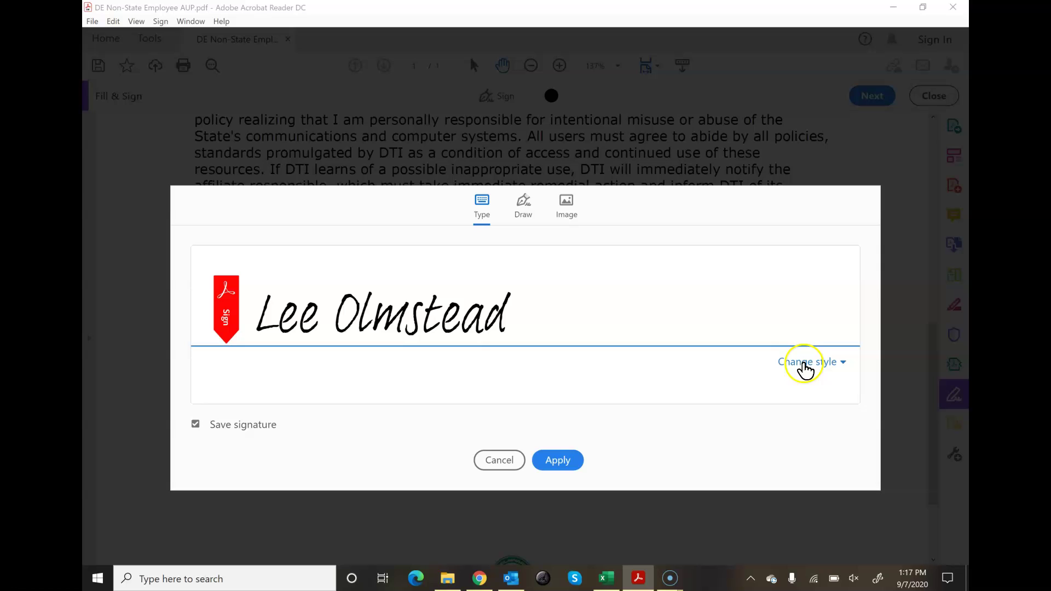
click(804, 364)
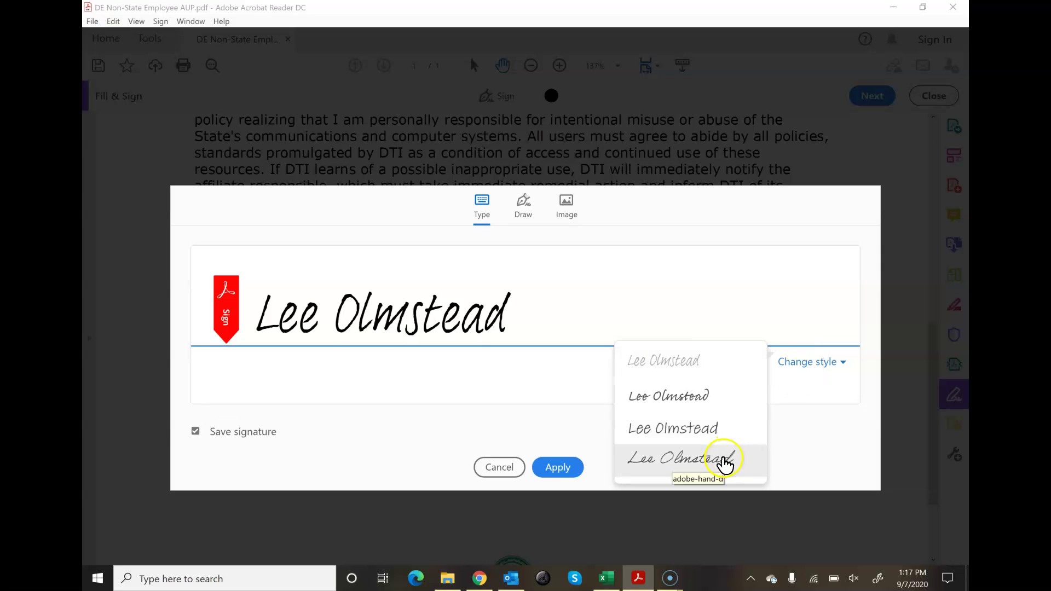
click(723, 461)
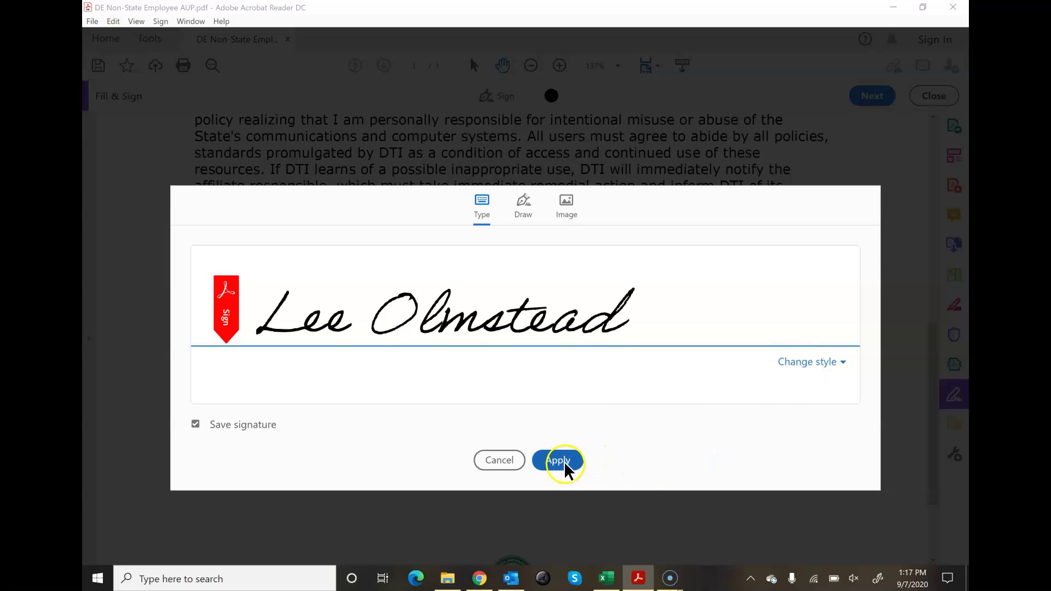
key(ctrl+a)
key(BackSpace)
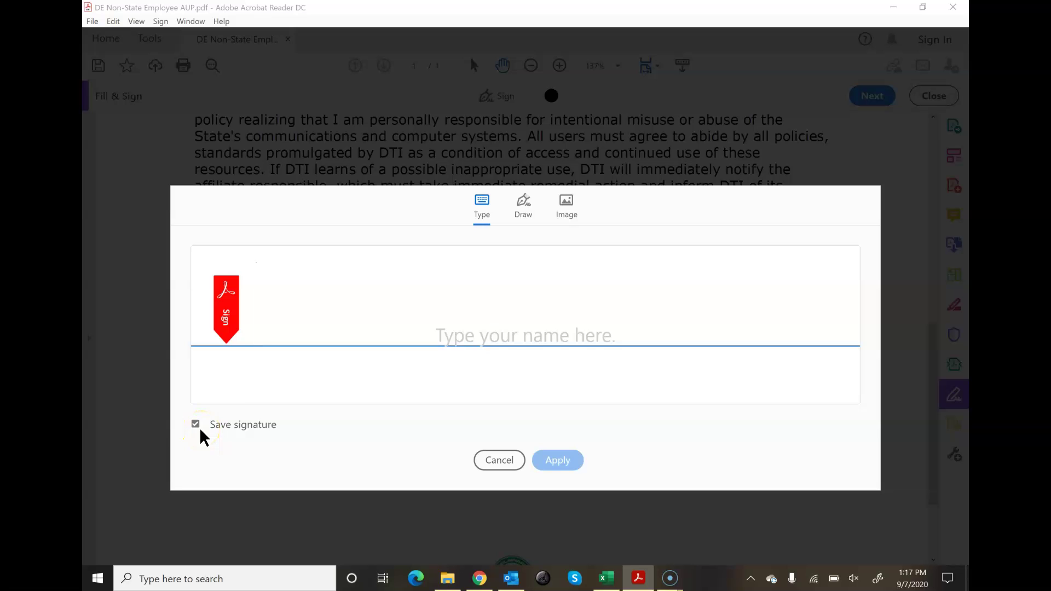
Step: Place the cursive signature on the Signature (Required) line, enlarge and align it, then close Fill & Sign
click(204, 434)
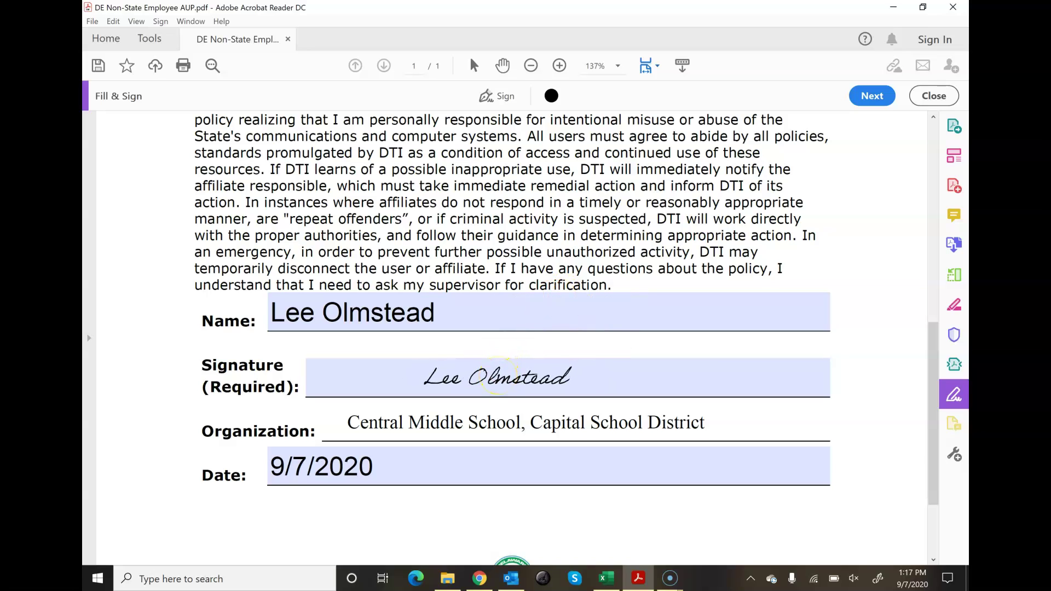
click(495, 373)
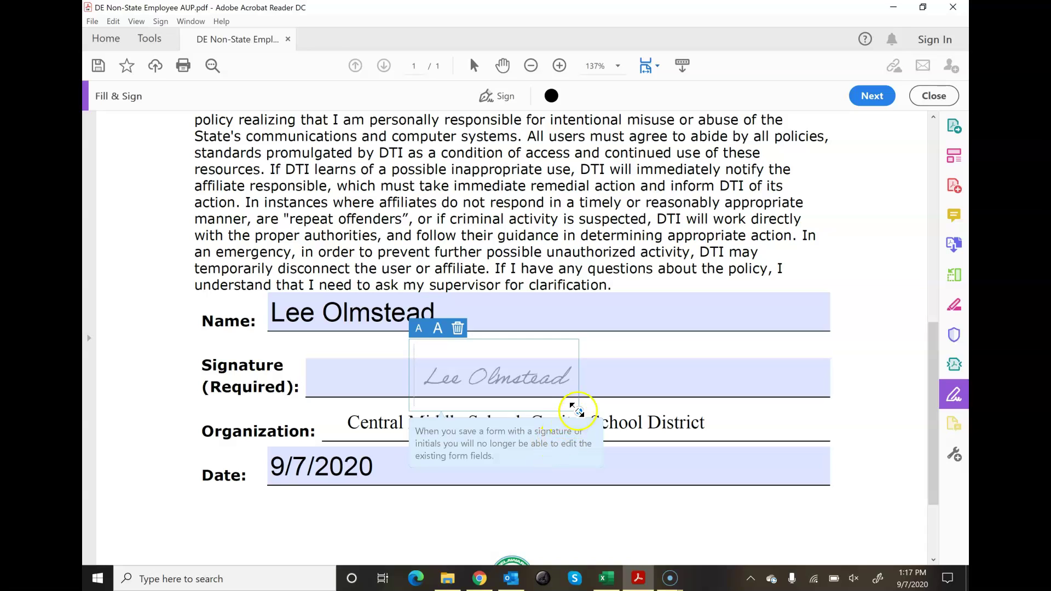
drag(577, 410, 668, 440)
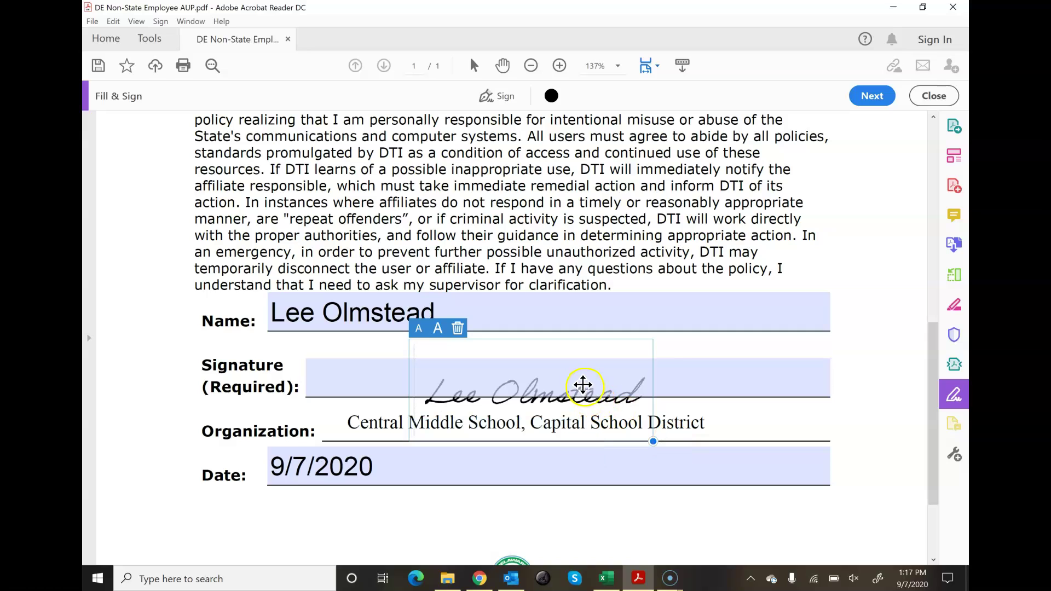
drag(582, 389, 575, 370)
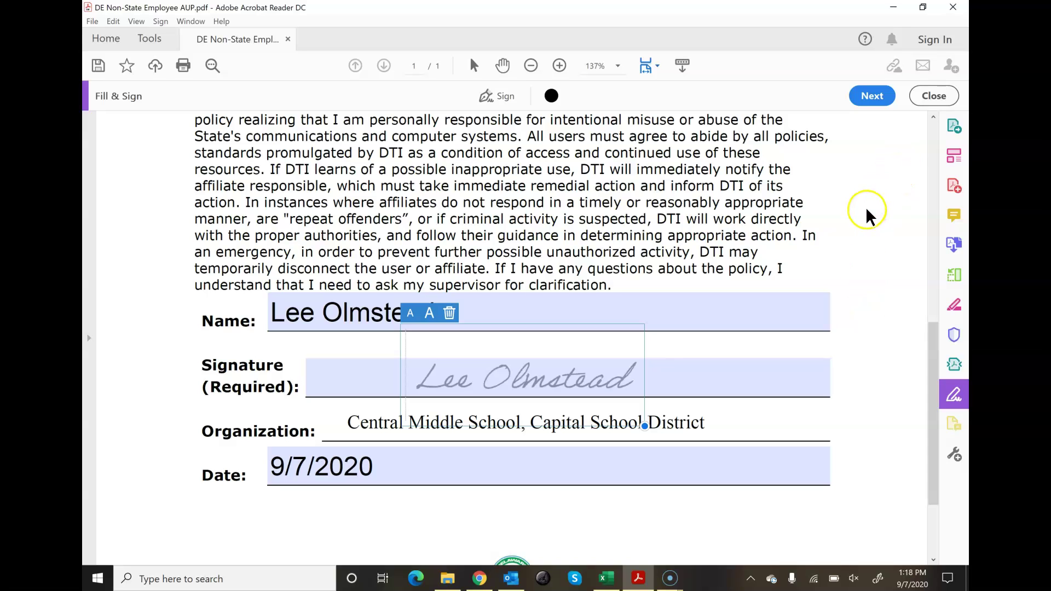
click(932, 96)
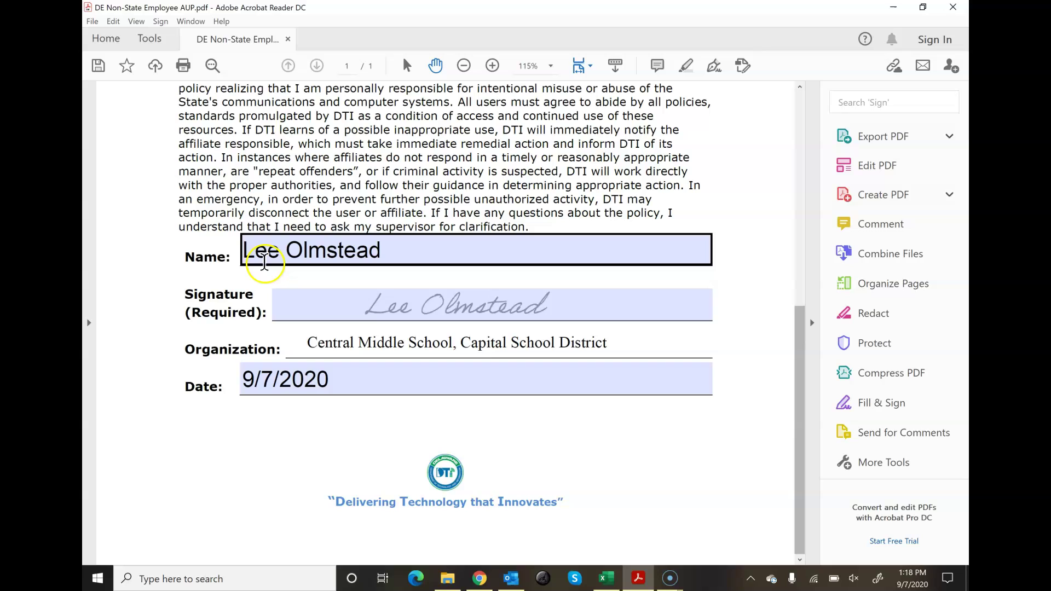
Step: Save a copy with Save As, targeting the 2020 - 2021 SY folder
click(137, 164)
click(98, 65)
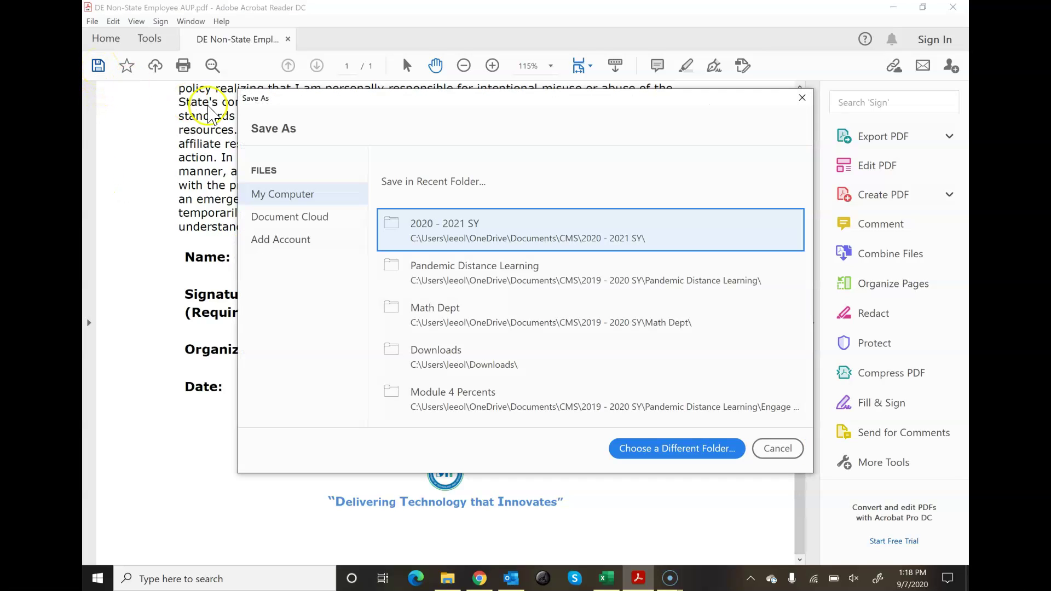
click(479, 225)
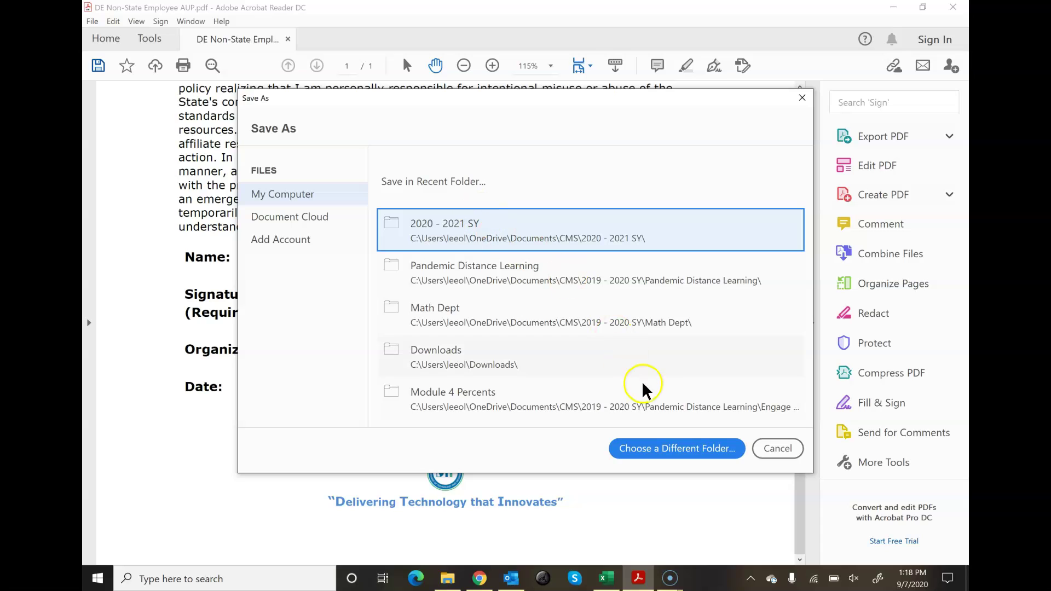
click(553, 235)
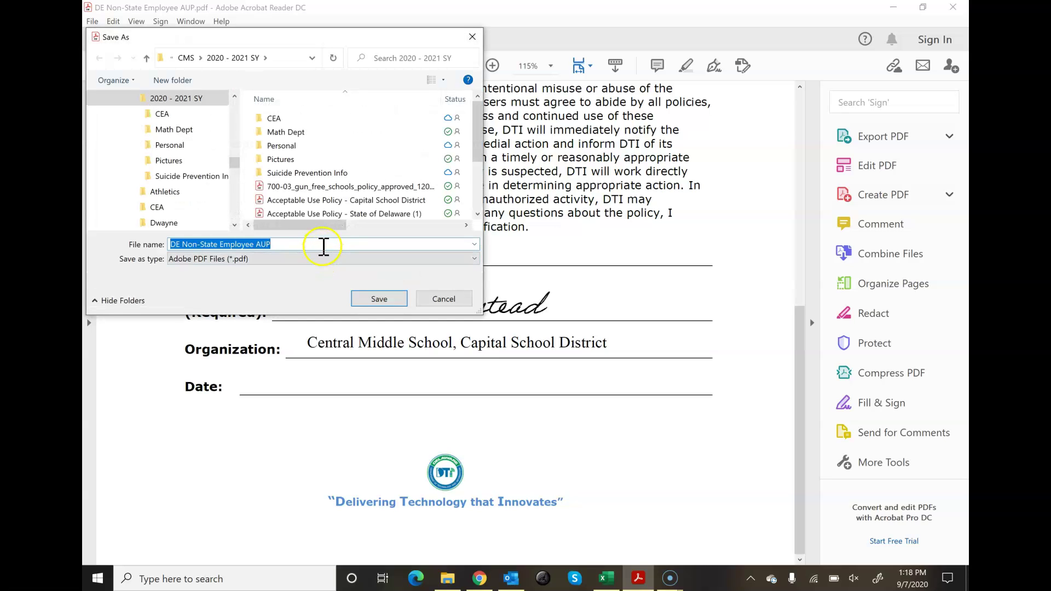
Step: Rename the copy's file name to start with '3' followed by the signer's name
click(323, 246)
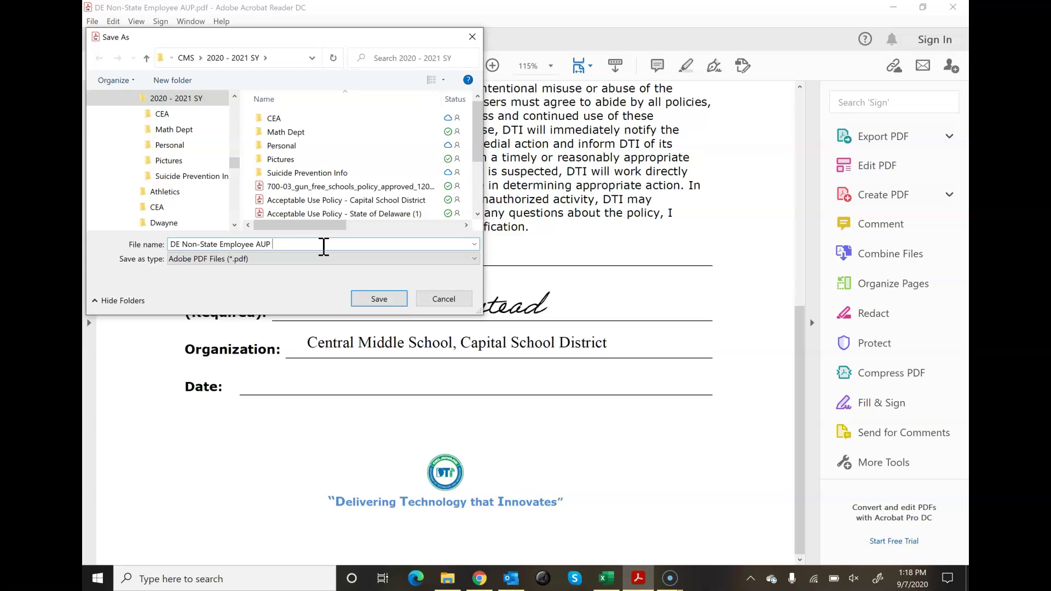
key(BackSpace)
text(P)
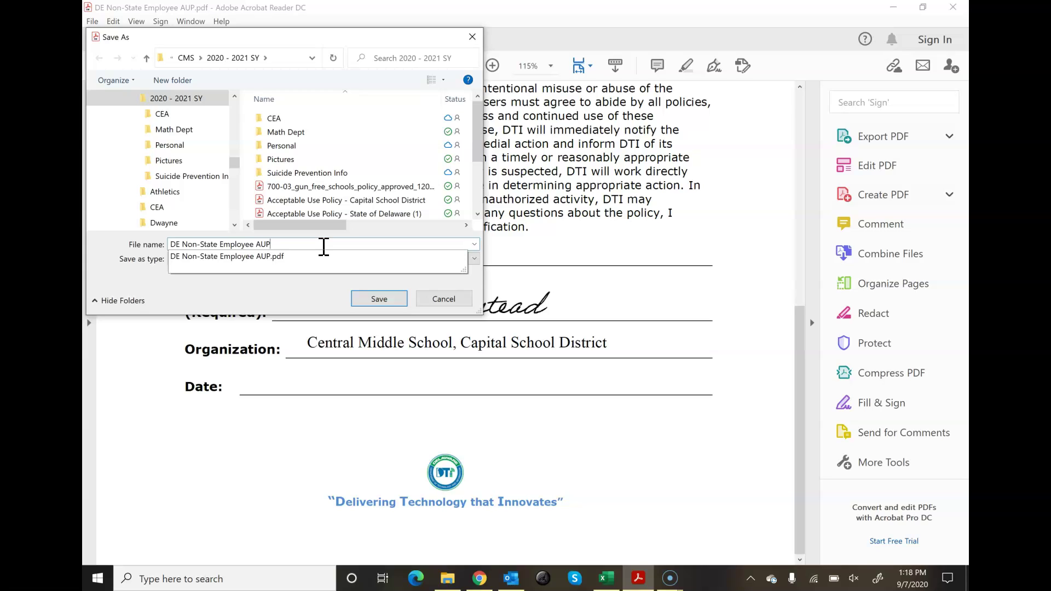
key(Home)
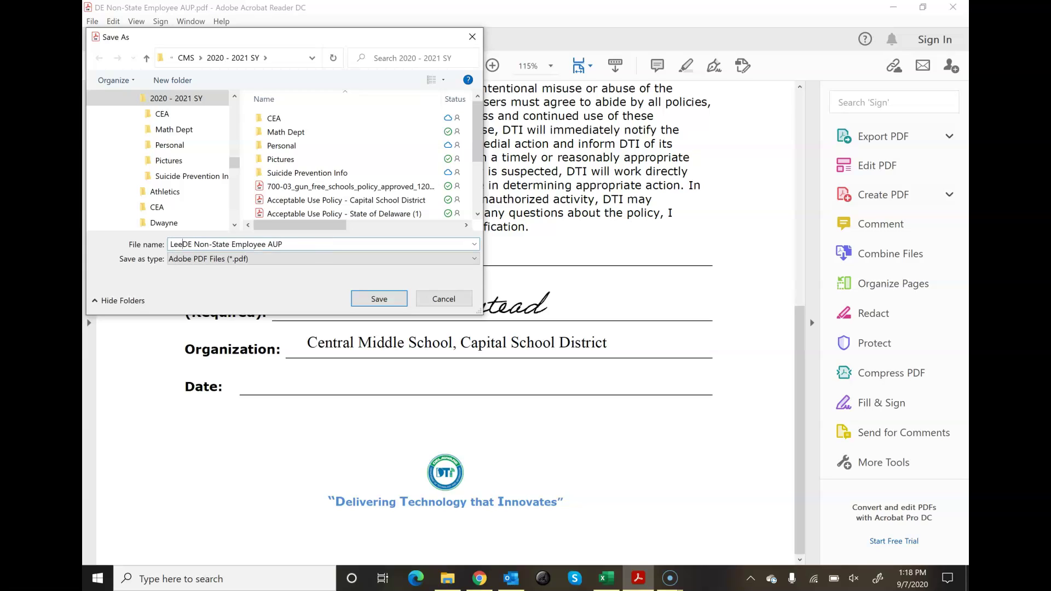
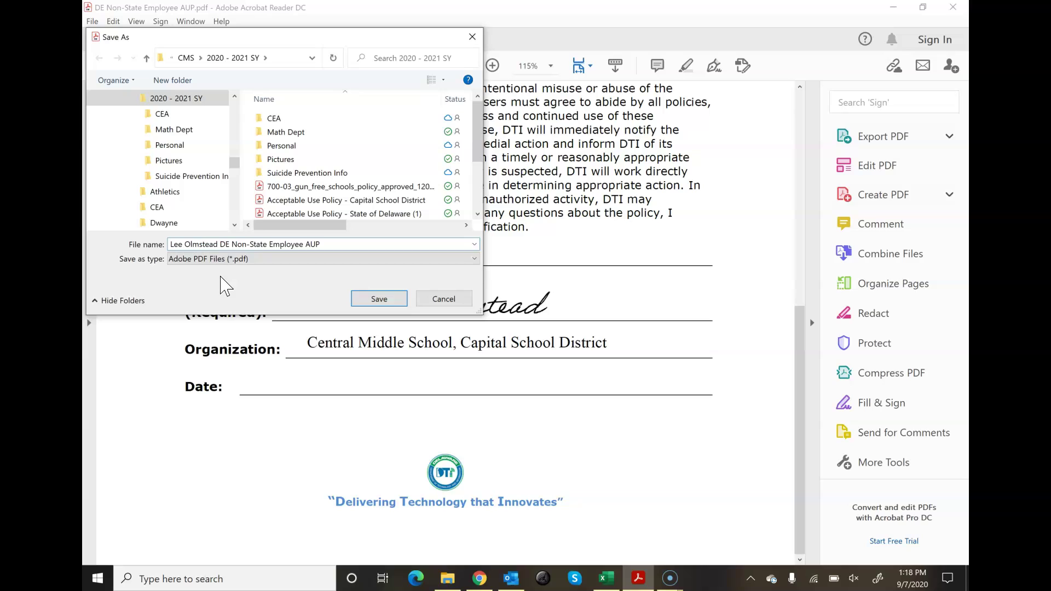
text(1)
key(BackSpace)
key(BackSpace)
text(3)
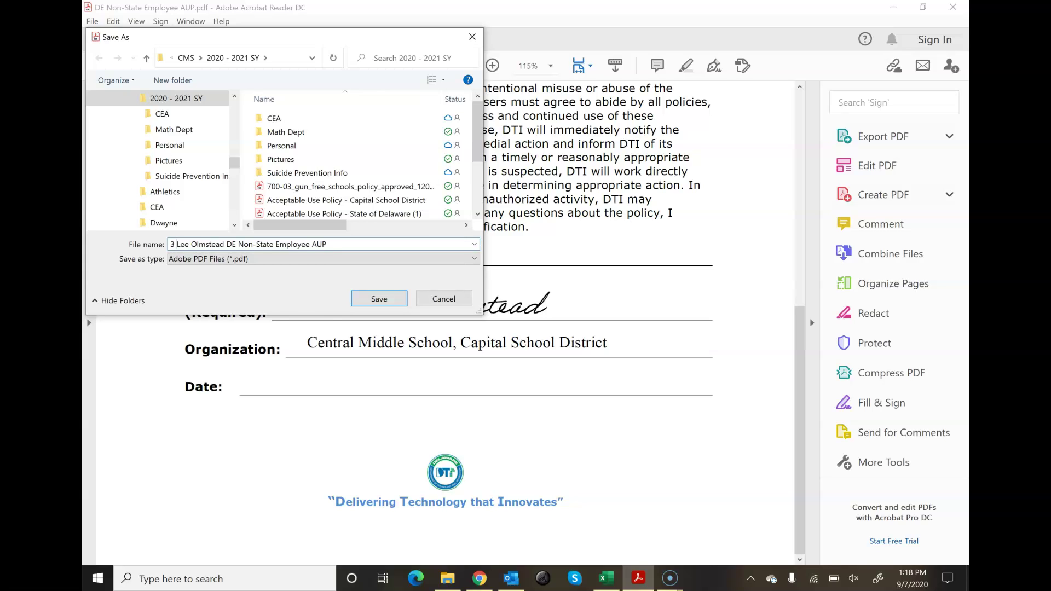
click(383, 299)
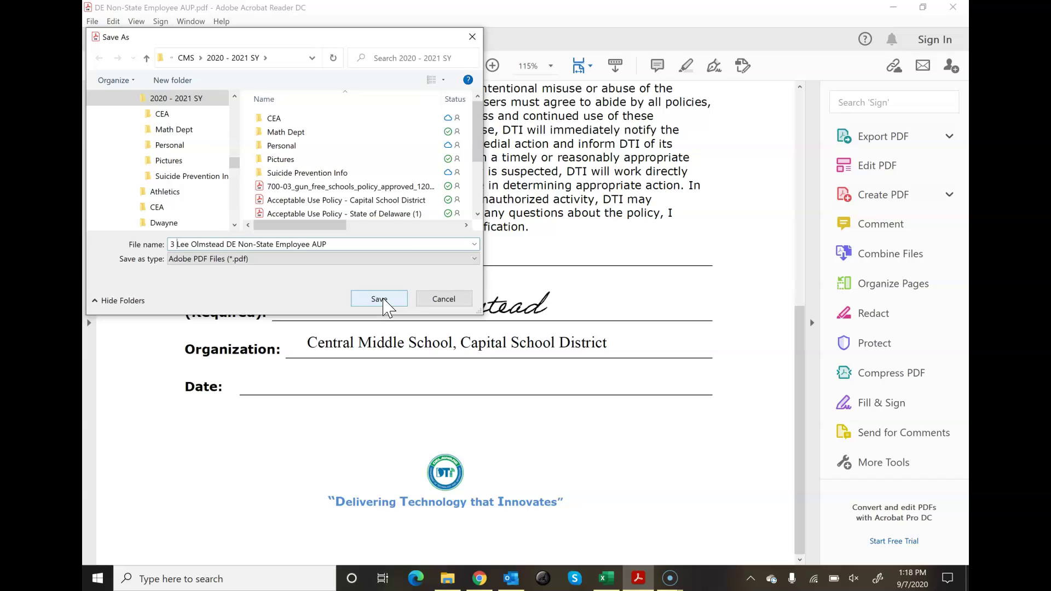
Step: Confirm saving the renamed signed copy in the 2020 - 2021 SY folder
click(383, 300)
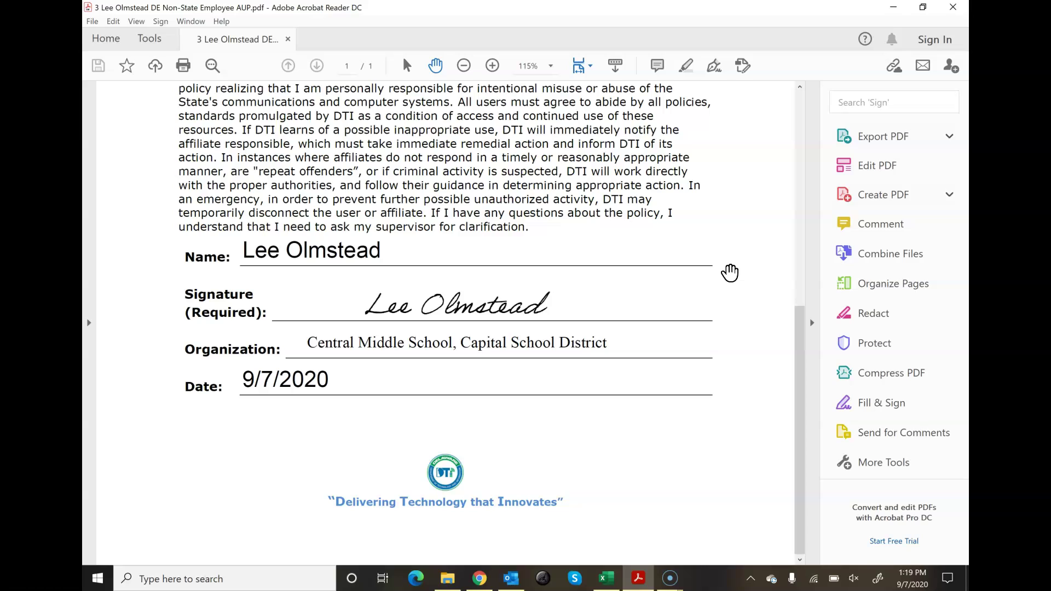
click(748, 262)
click(767, 252)
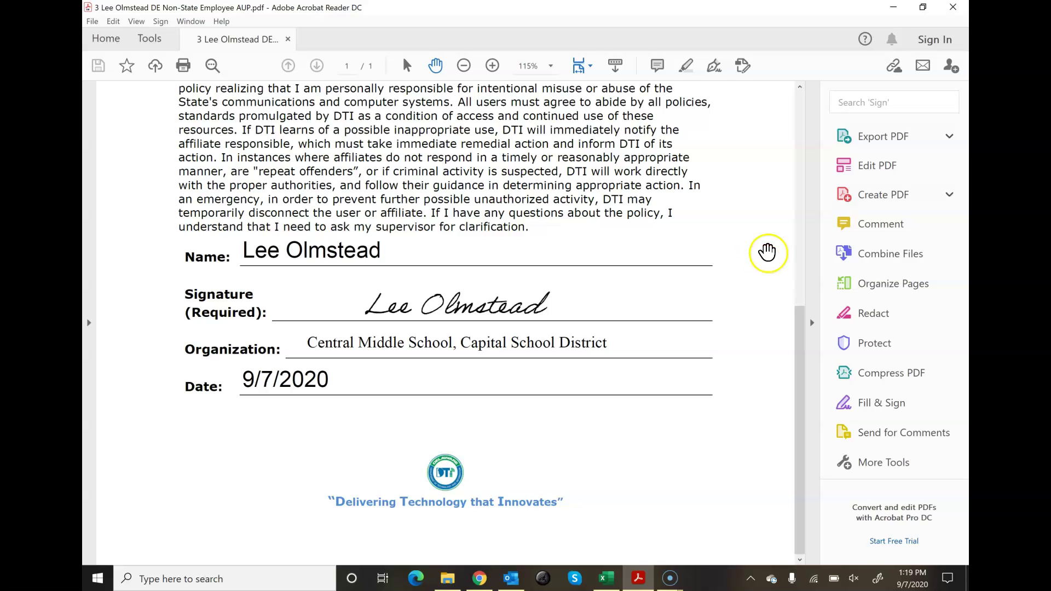